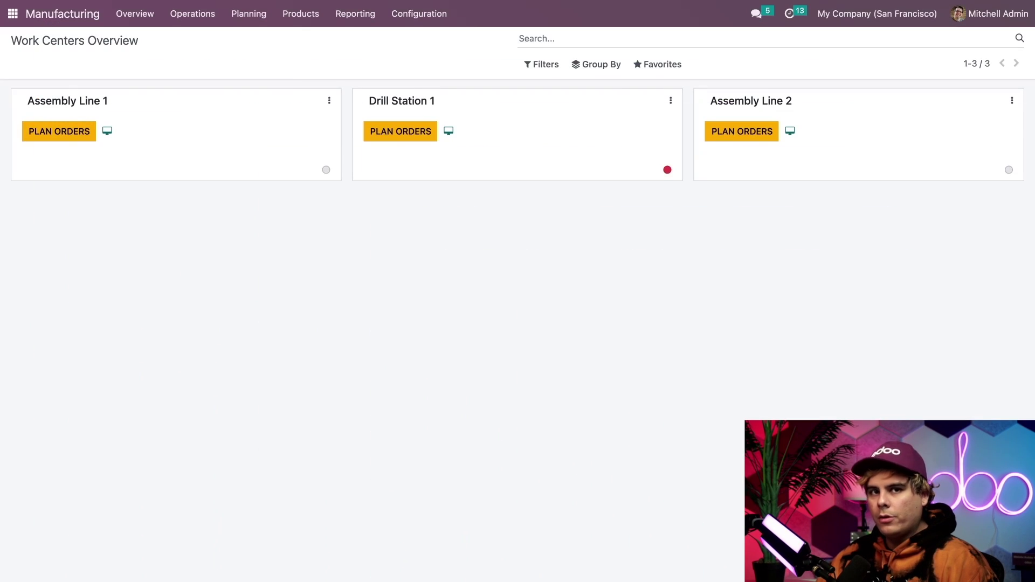
Open the Christmas Painting bill of materials from the Bills of Materials list
left_click(291, 18)
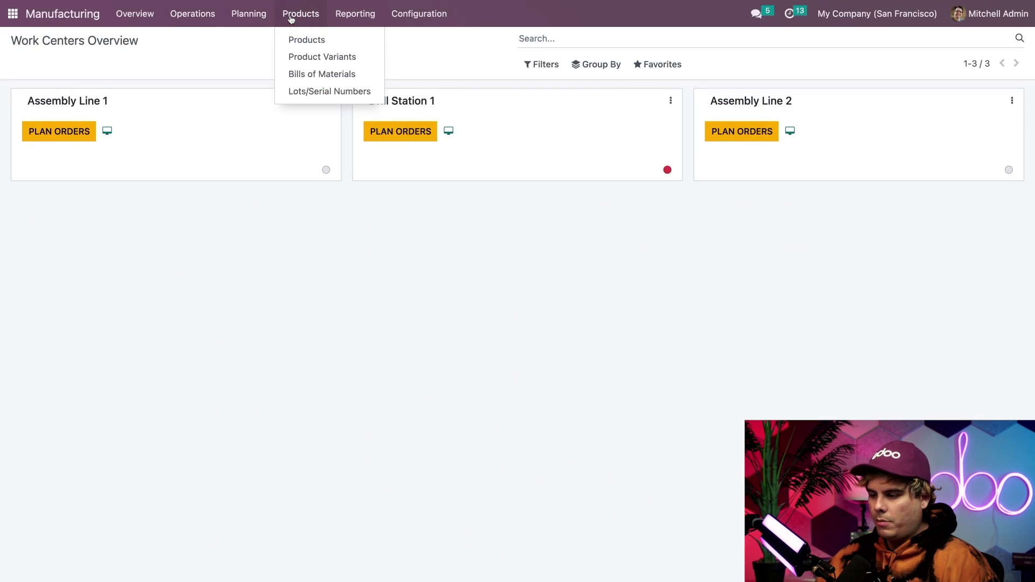
left_click(313, 75)
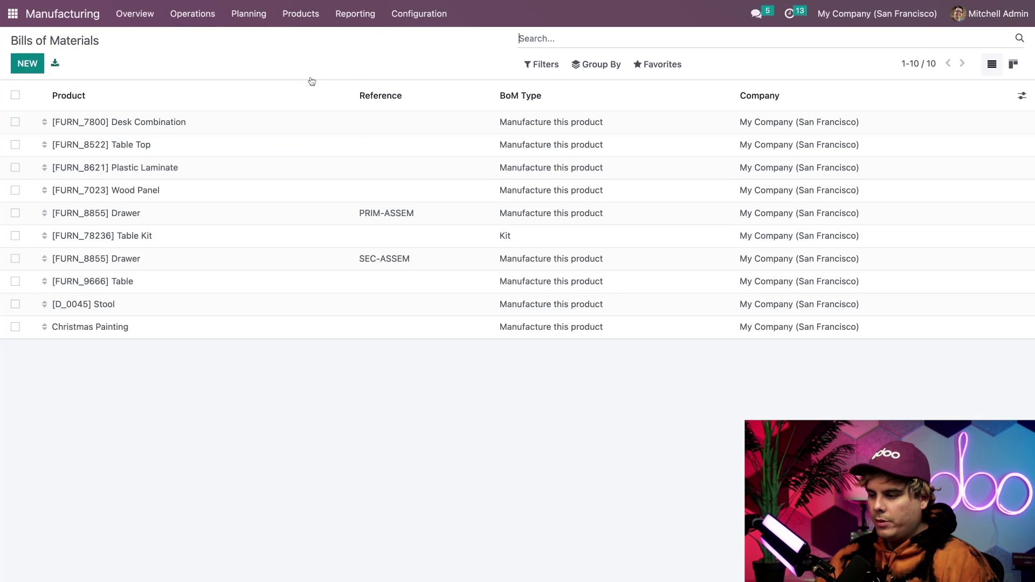
left_click(132, 325)
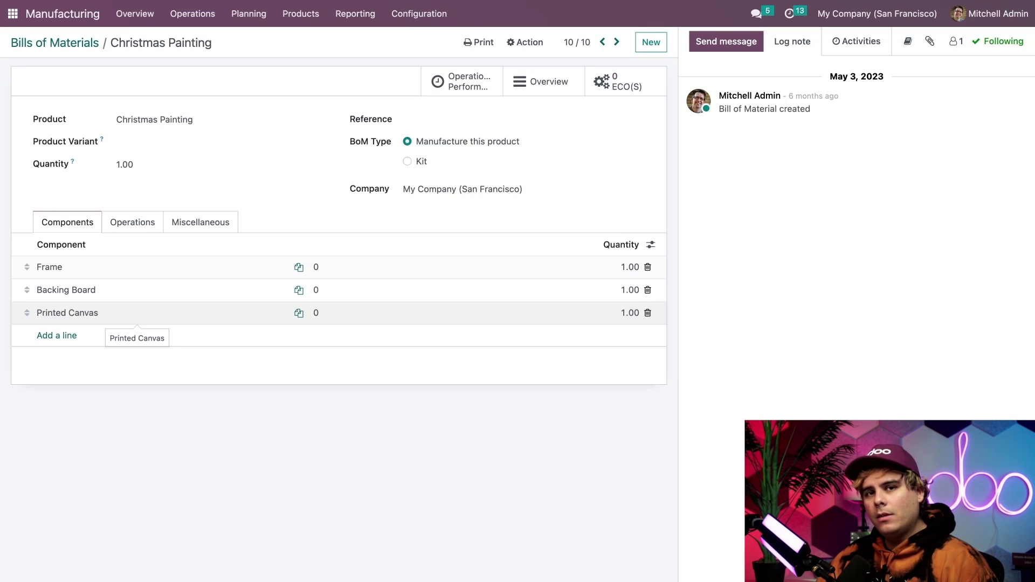
Check the Manufacturing settings: Master Production Schedule enabled, Monthly range, 12 columns
left_click(429, 12)
left_click(416, 41)
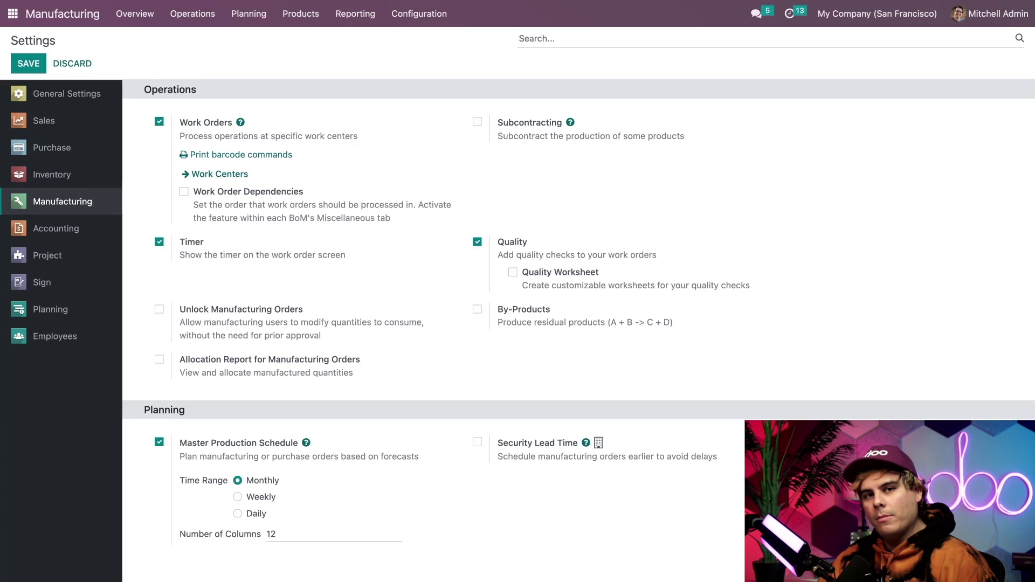
left_click(204, 534)
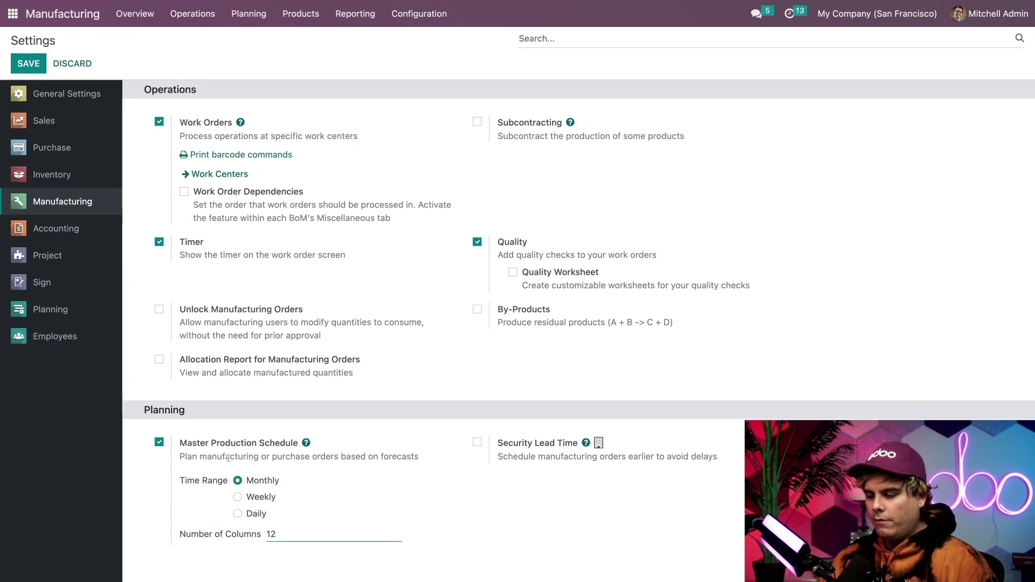
In the Master Production Schedule, fill a new product entry with Christmas Painting and its Christmas Painting BoM
left_click(248, 14)
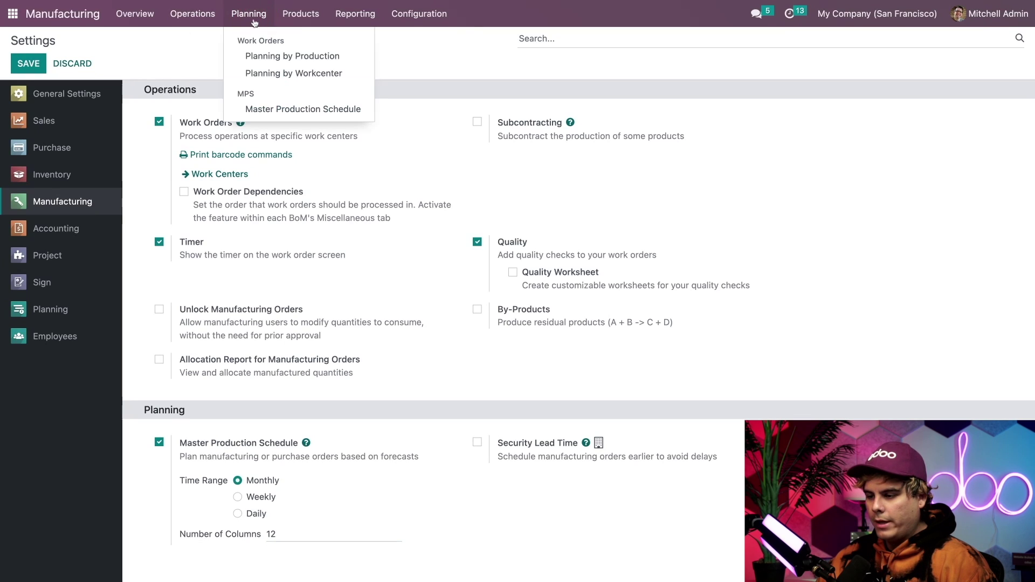
left_click(268, 110)
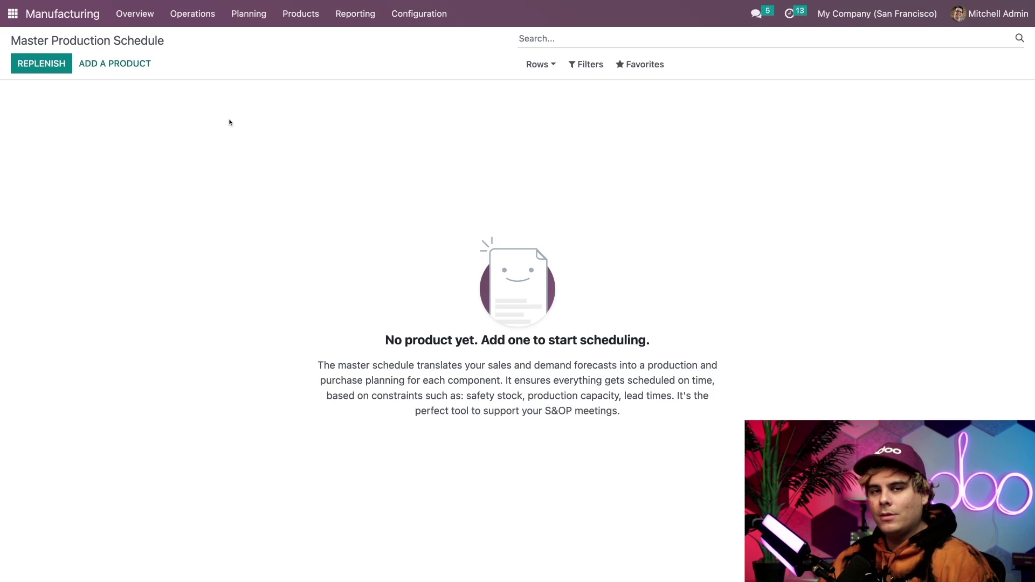
left_click(119, 62)
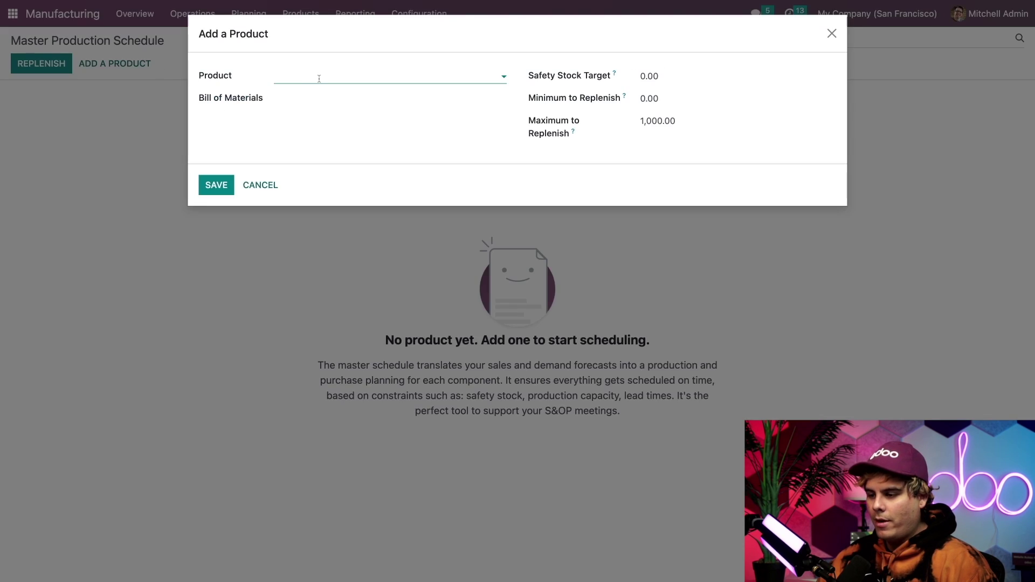
type("Christmas Painting")
left_click(324, 98)
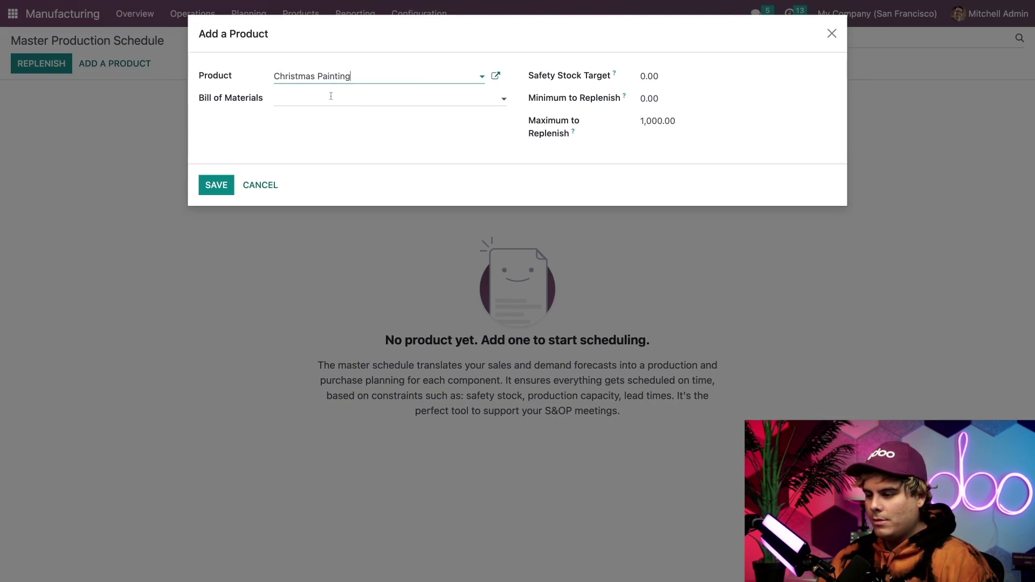
left_click(354, 102)
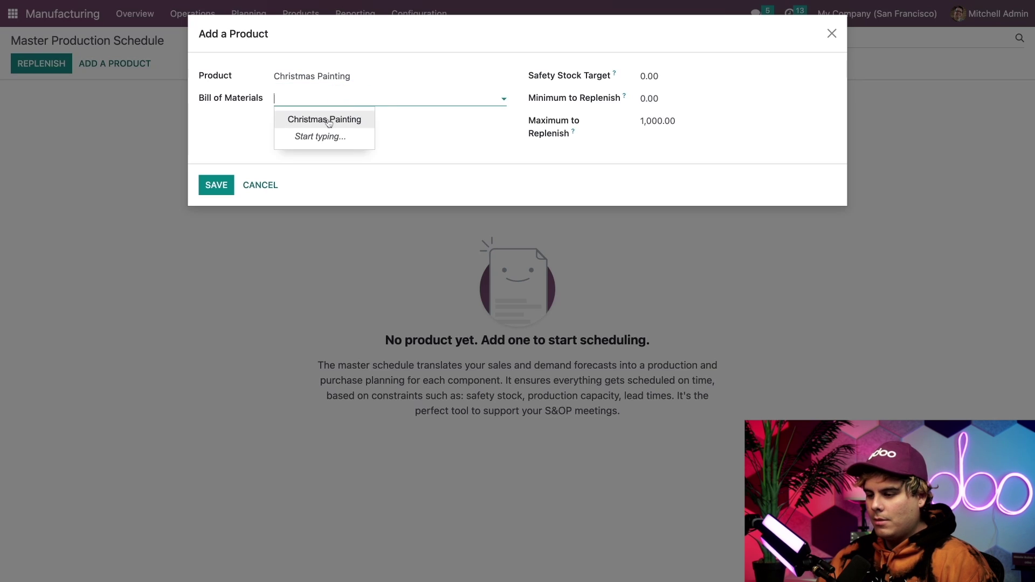
left_click(331, 121)
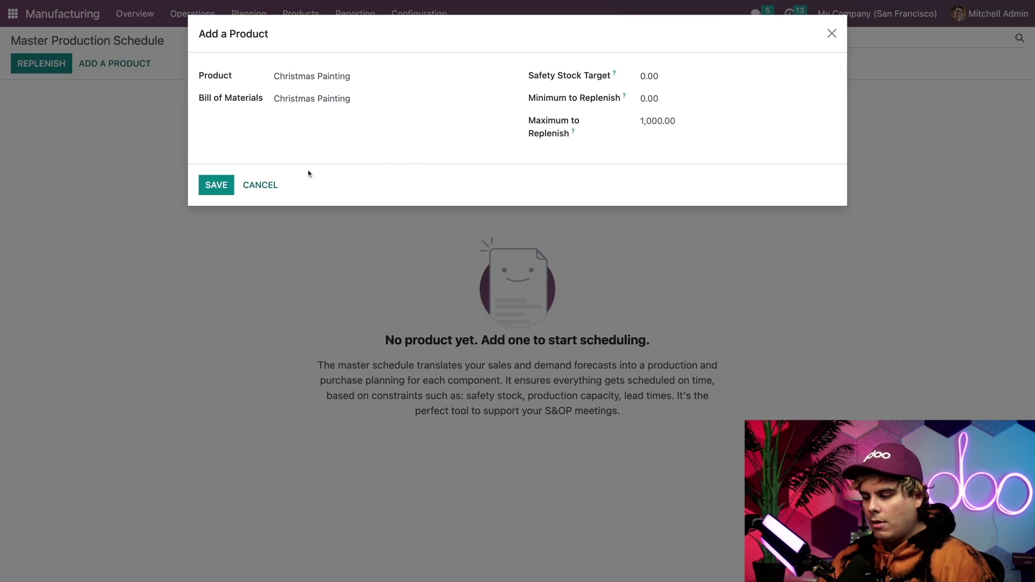
Save Christmas Painting to the schedule and review its 0–1000 replenishment limits without changing them
left_click(216, 185)
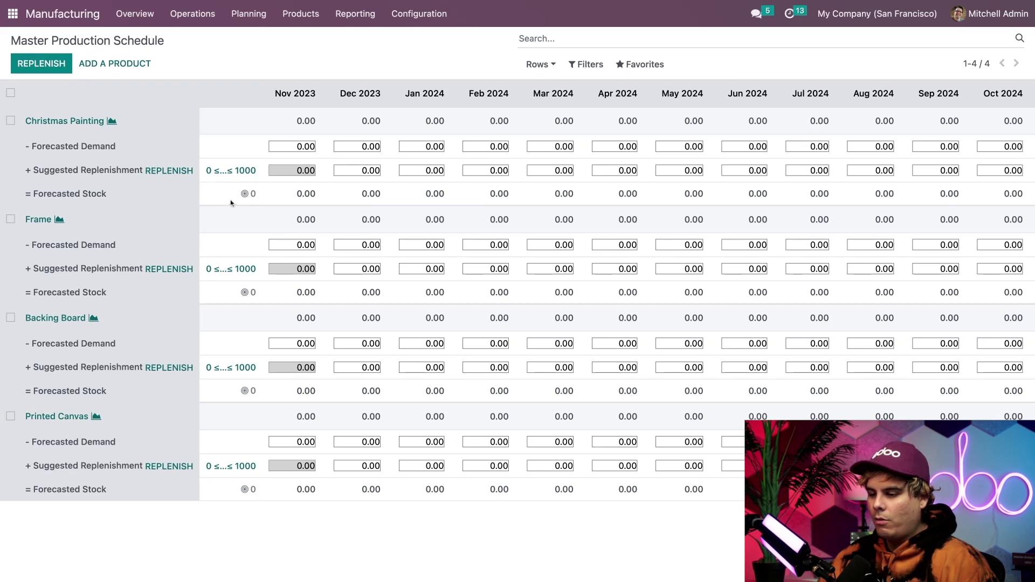
left_click(244, 194)
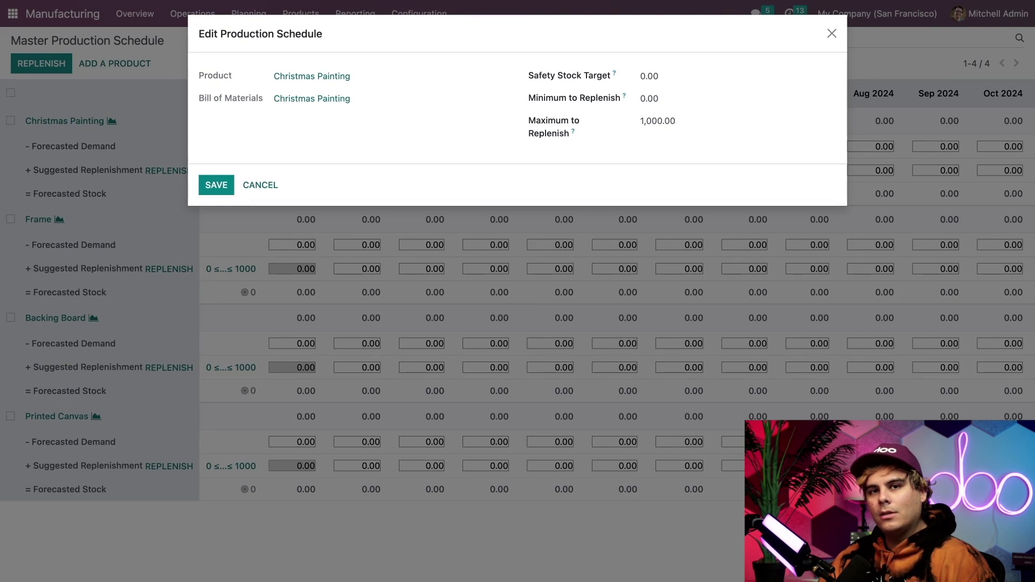
left_click(260, 185)
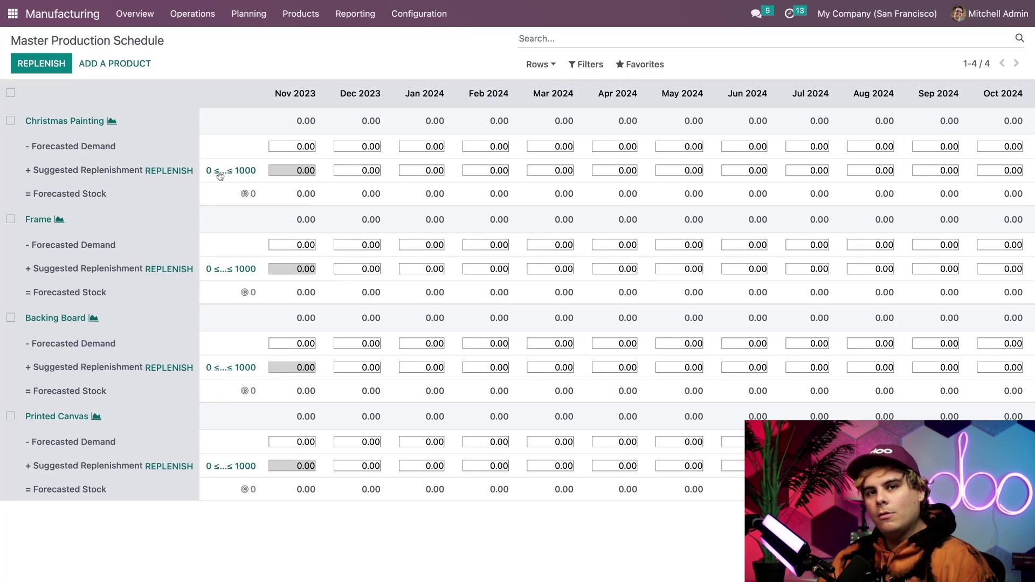
left_click(220, 171)
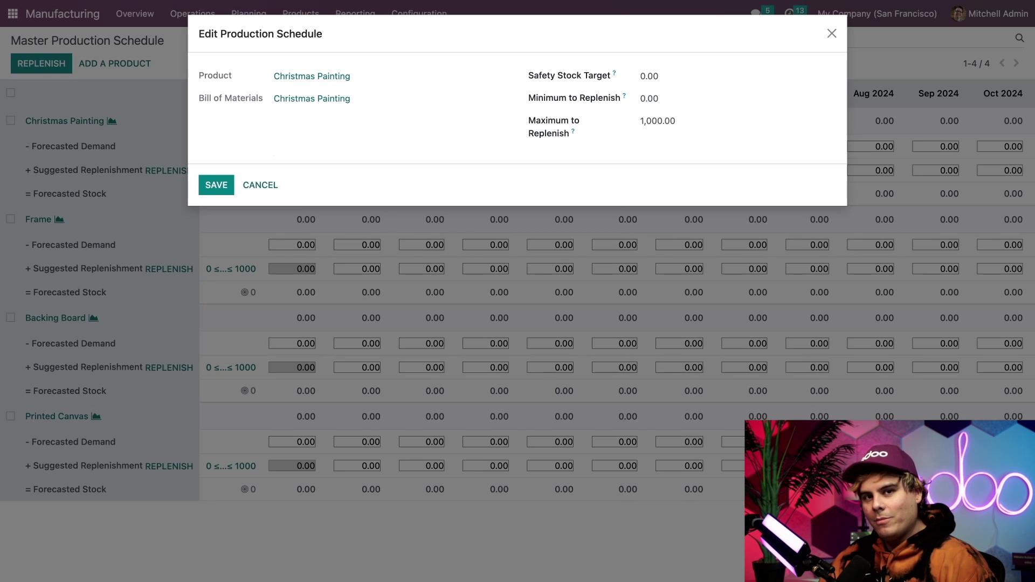
left_click(261, 185)
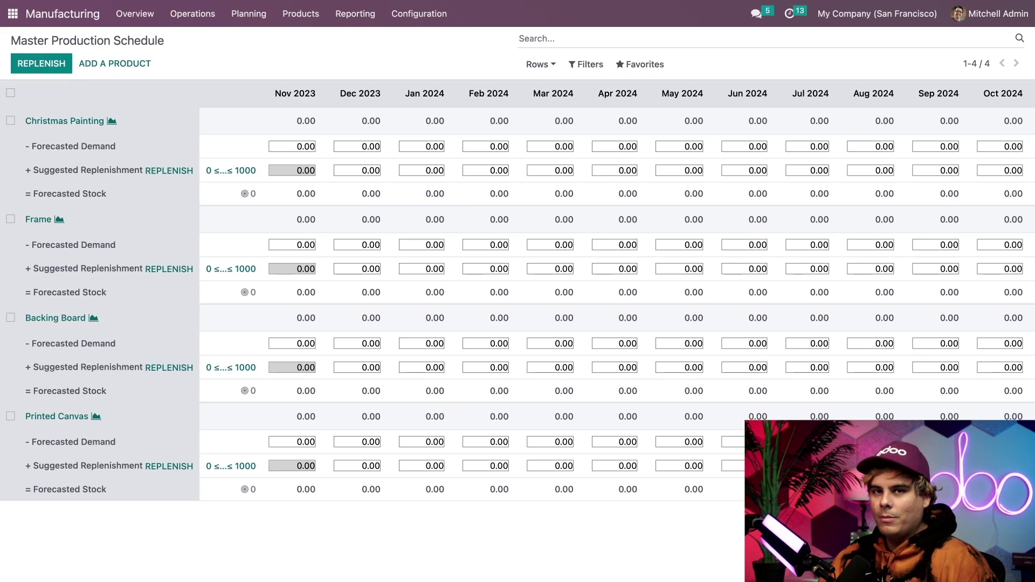
Filter the schedule to 'frame', then clear the filter so all four products show again
left_click(556, 37)
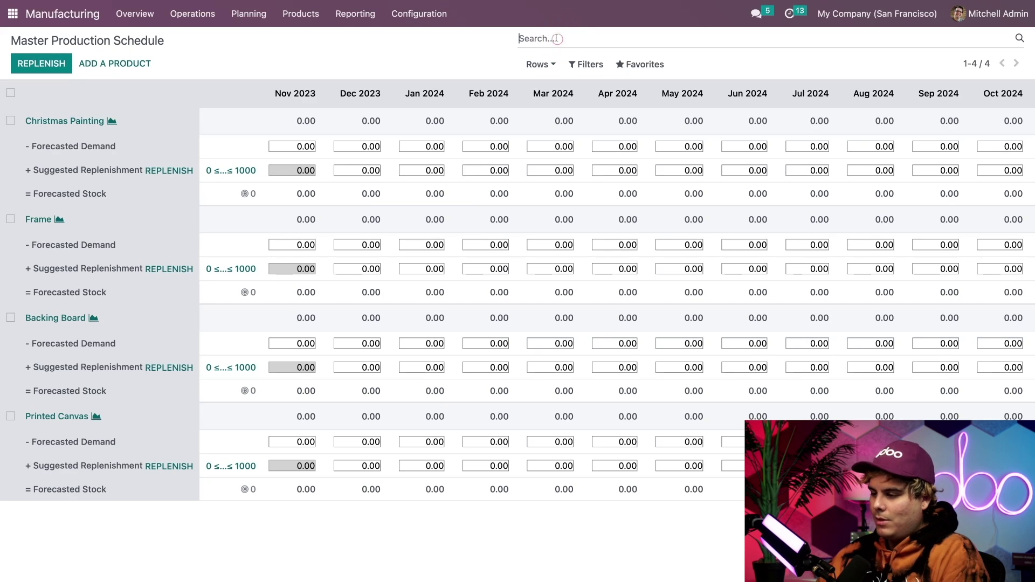
type("frame")
key("Return")
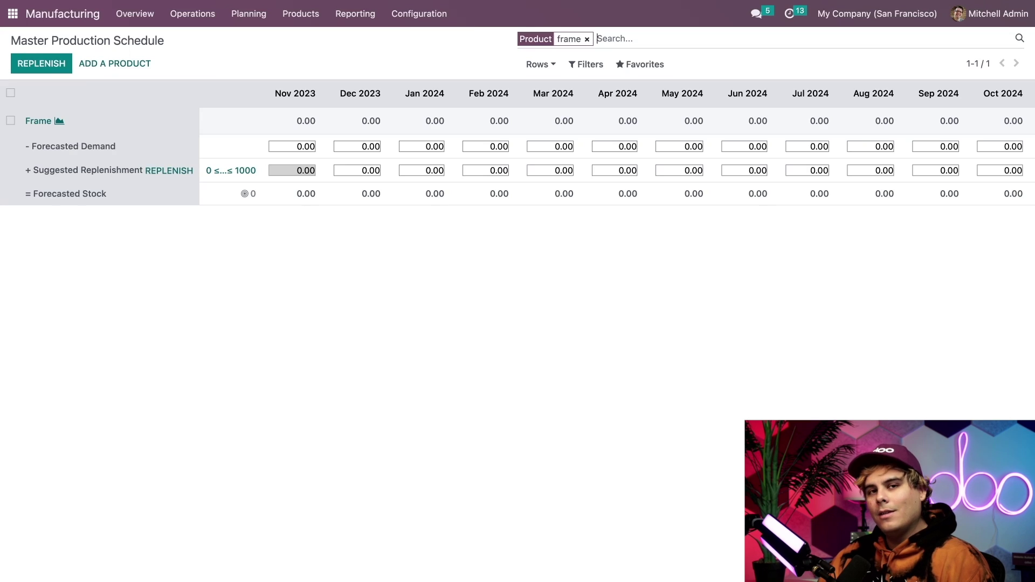
left_click(587, 39)
left_click(541, 64)
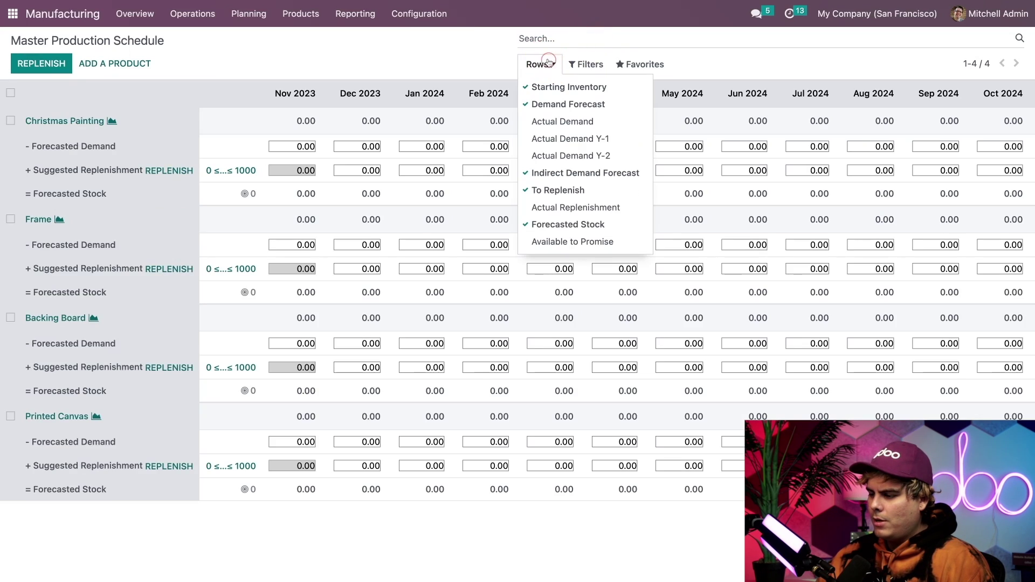
Add the Actual Demand, Actual Demand Y-1, Actual Replenishment and Available to Promise rows to the schedule
left_click(547, 123)
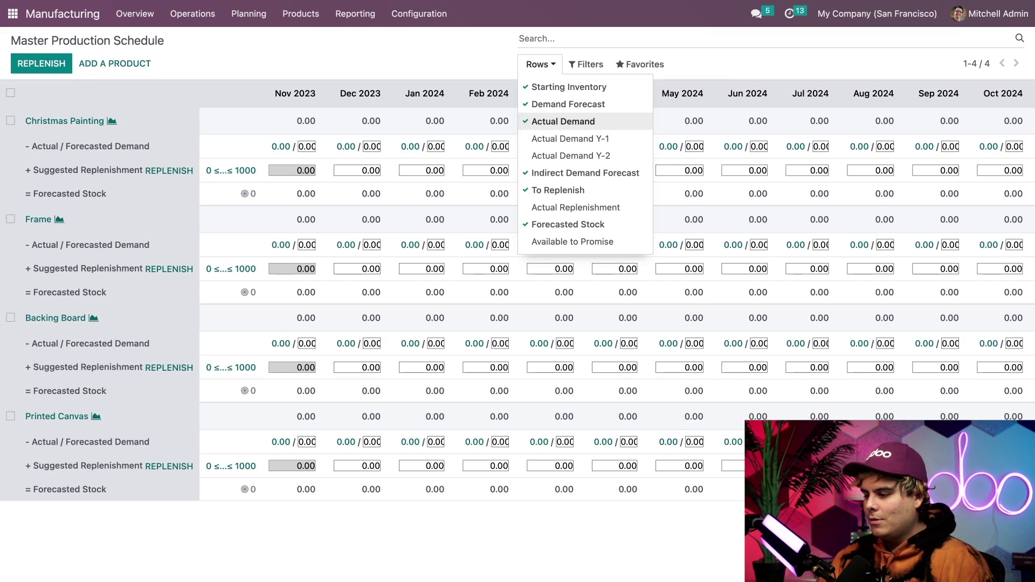
left_click(549, 141)
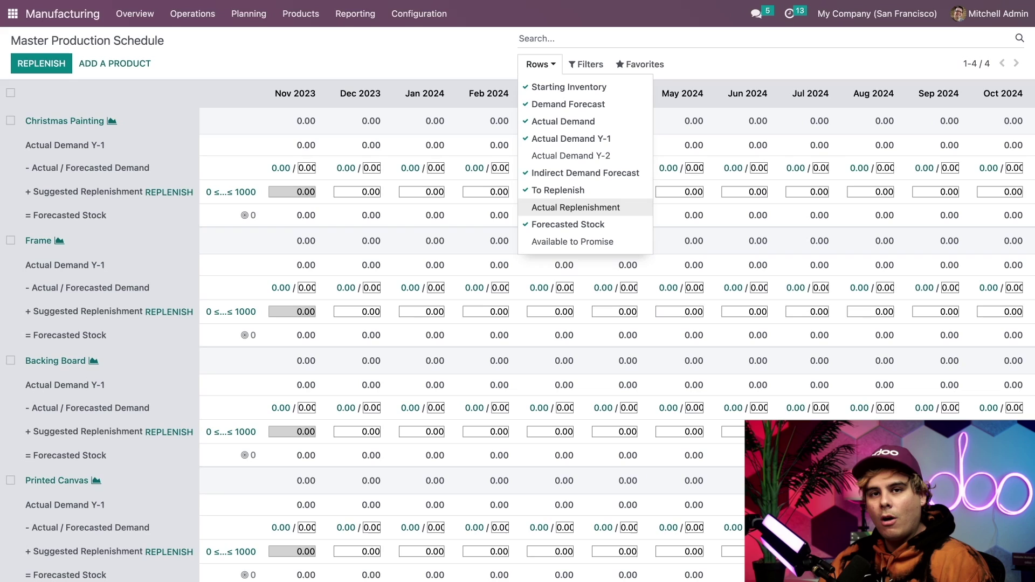
left_click(559, 208)
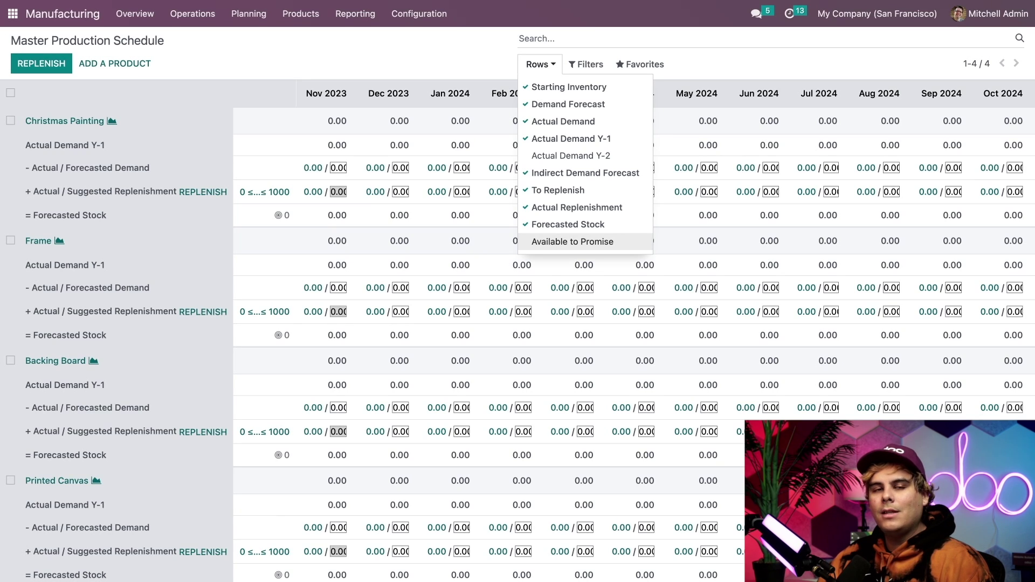
left_click(572, 242)
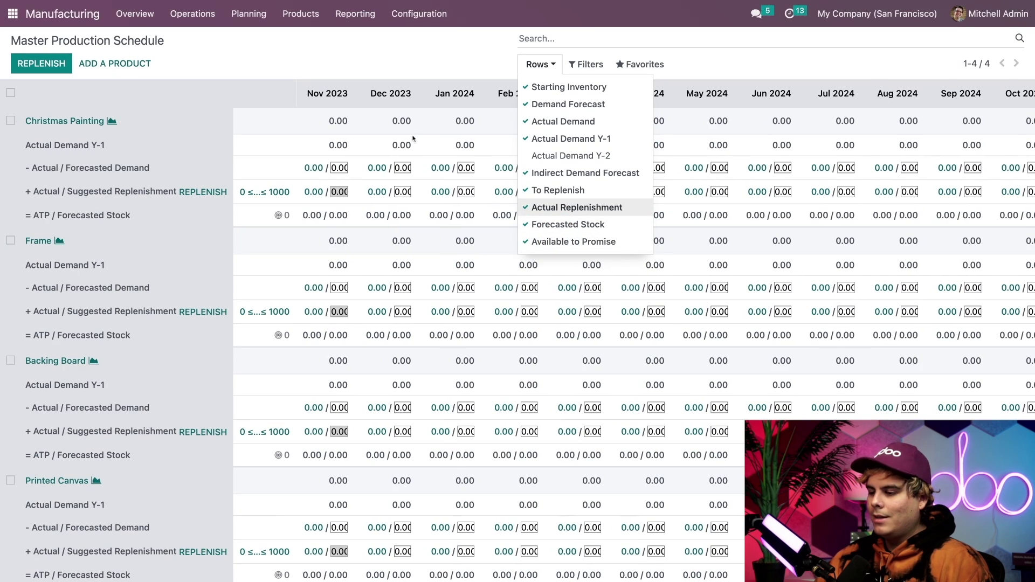
left_click(357, 57)
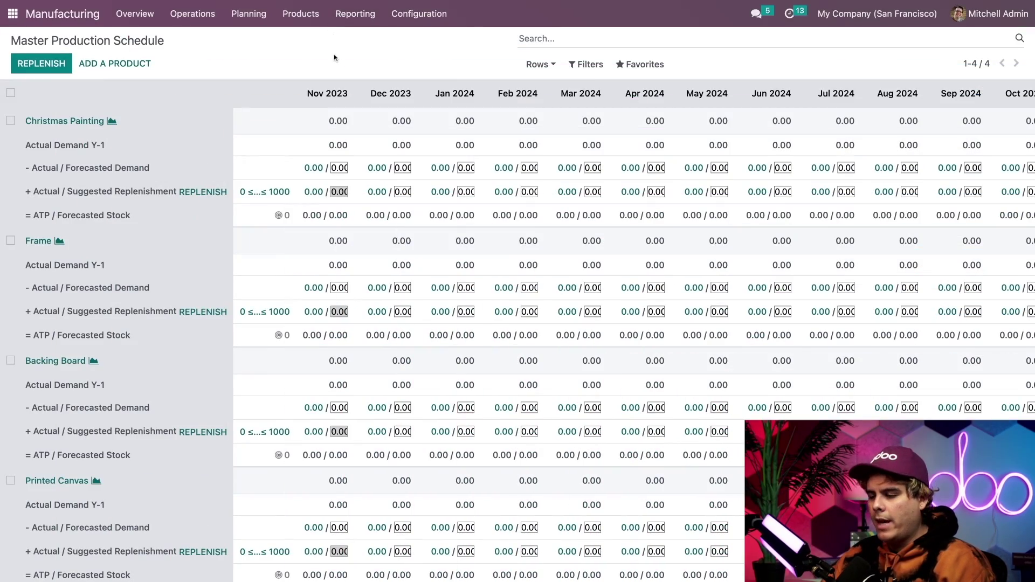
Enter Christmas Painting's Nov 2023–Feb 2024 forecasted demand: 800, 950, 1000 and 900
left_click(345, 168)
type("800")
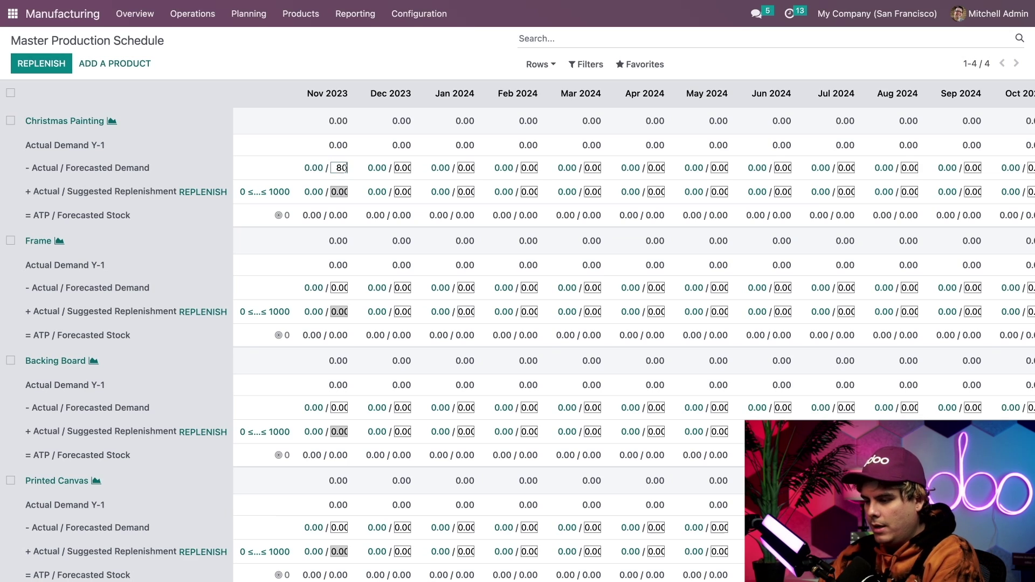
left_click(404, 169)
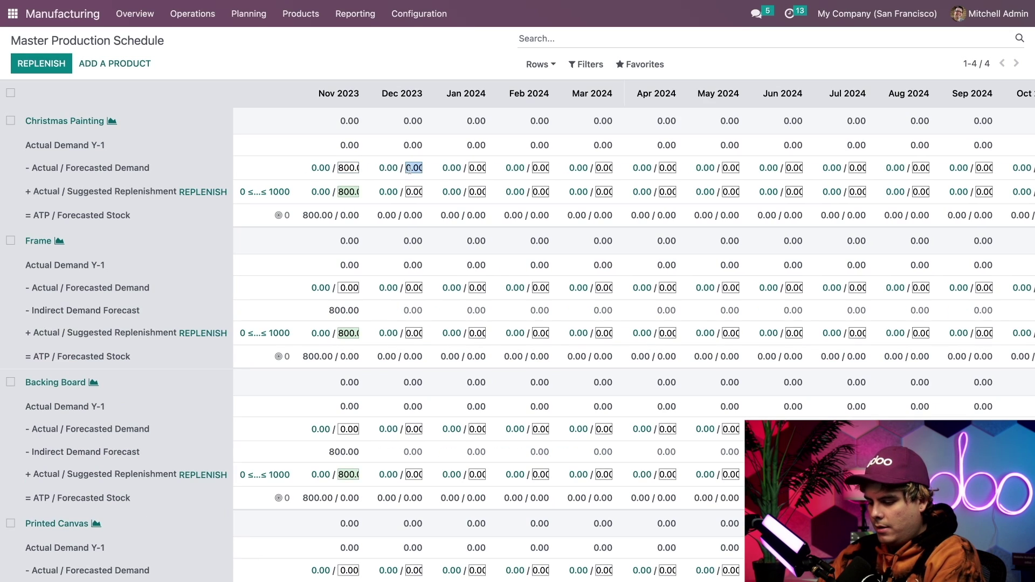
type("850")
left_click(477, 168)
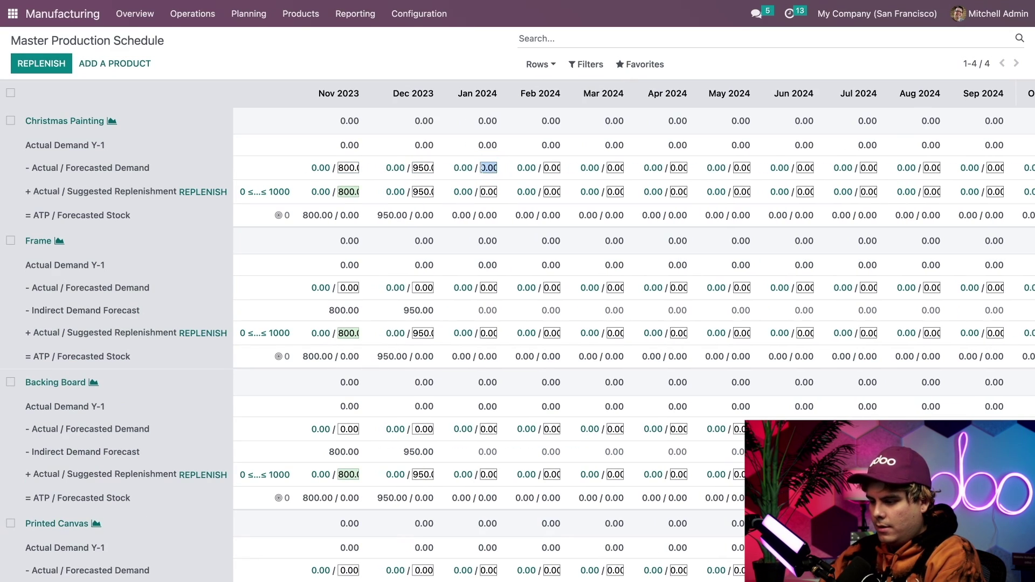
type("1000")
left_click(557, 169)
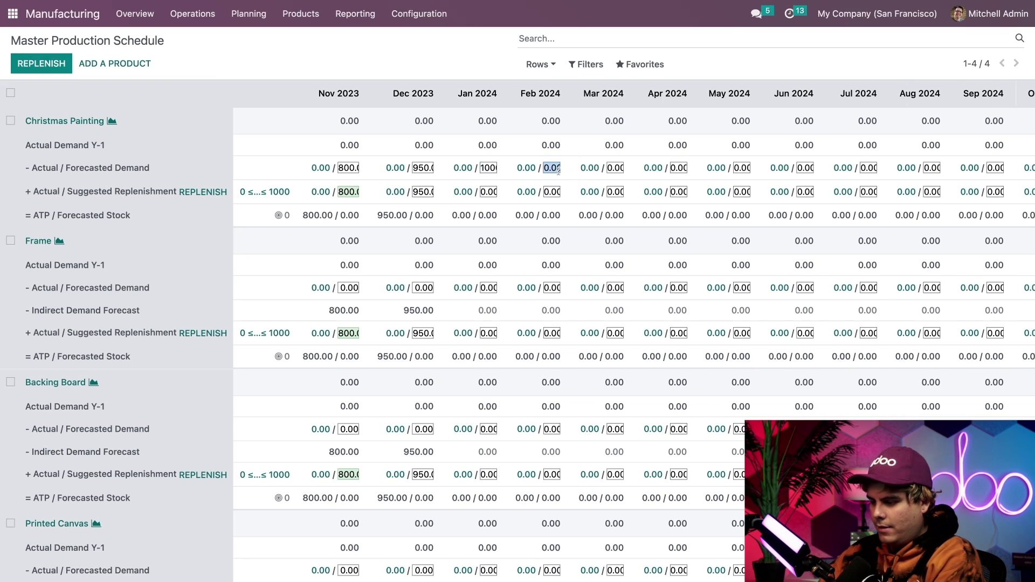
type("900")
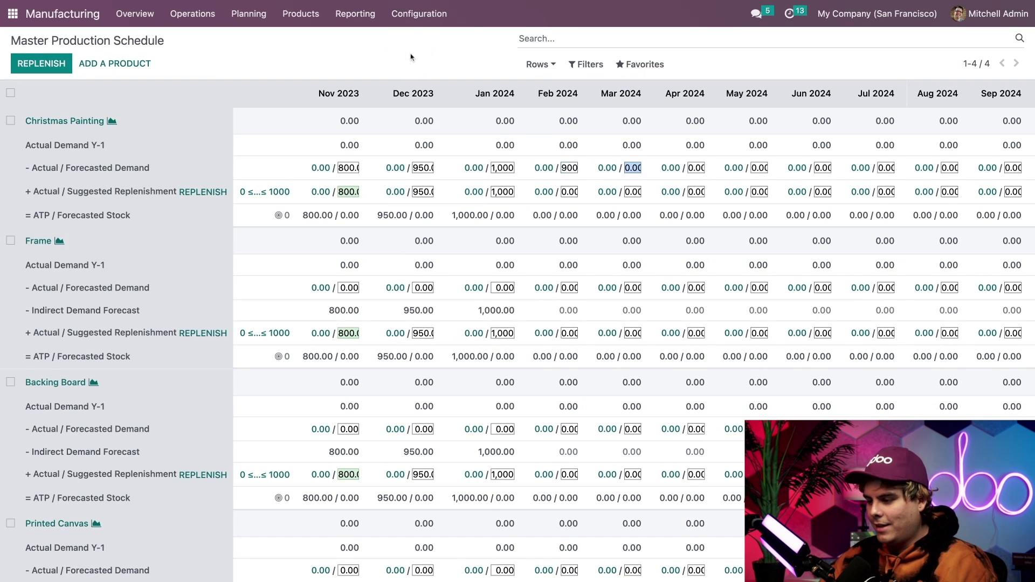
left_click(395, 68)
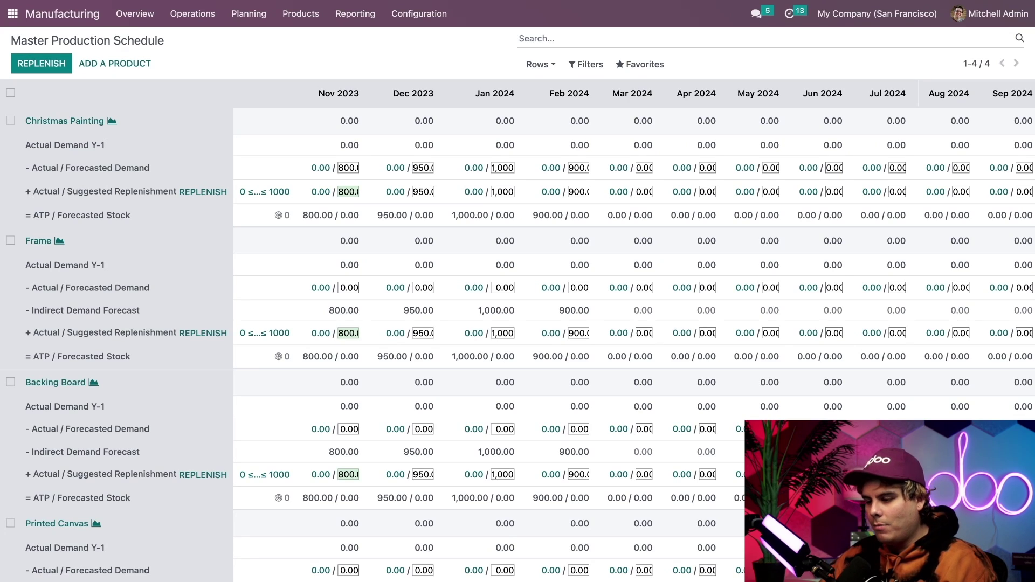
left_click(349, 192)
type("0")
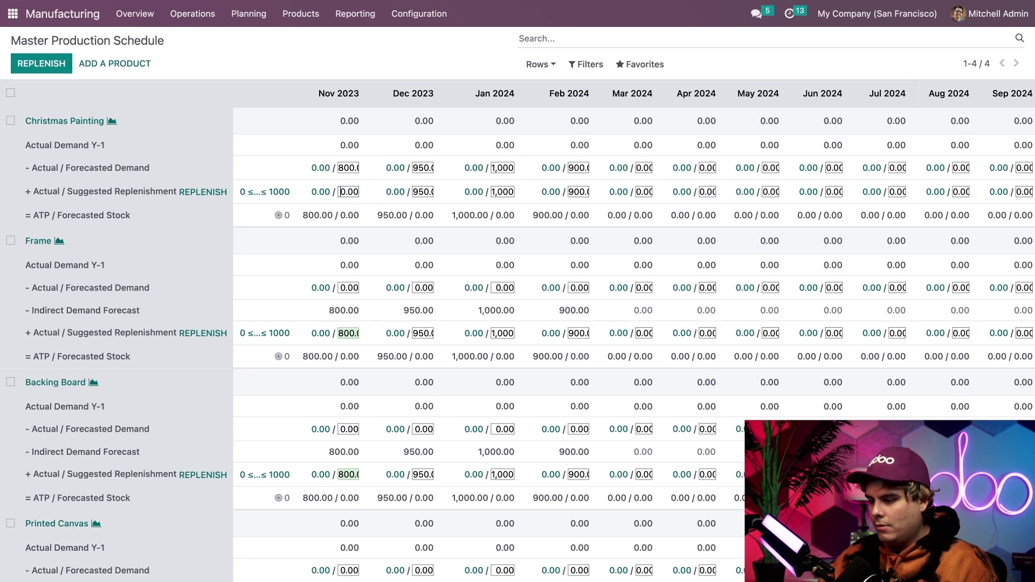
type("950")
left_click(376, 196)
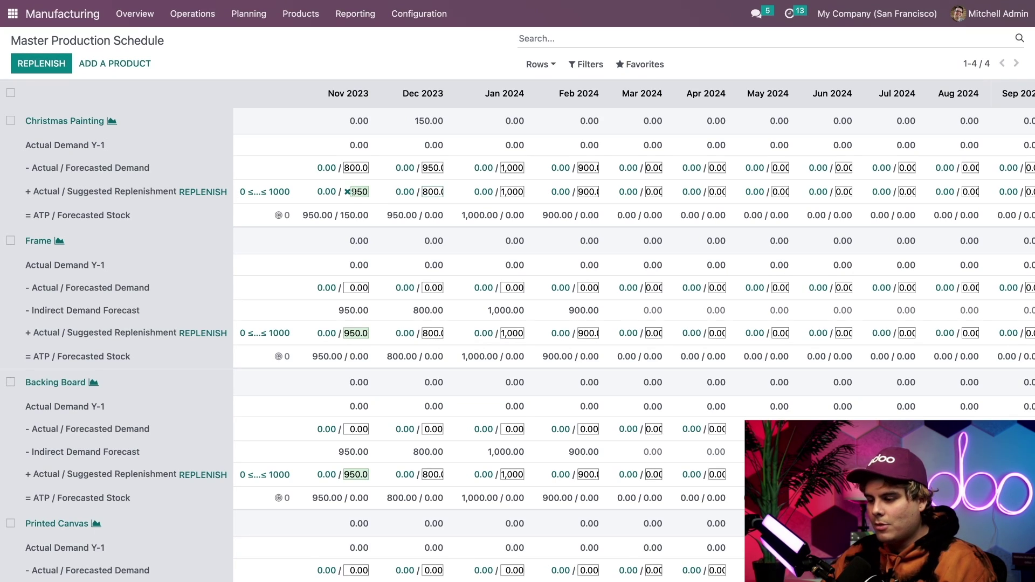
left_click(347, 192)
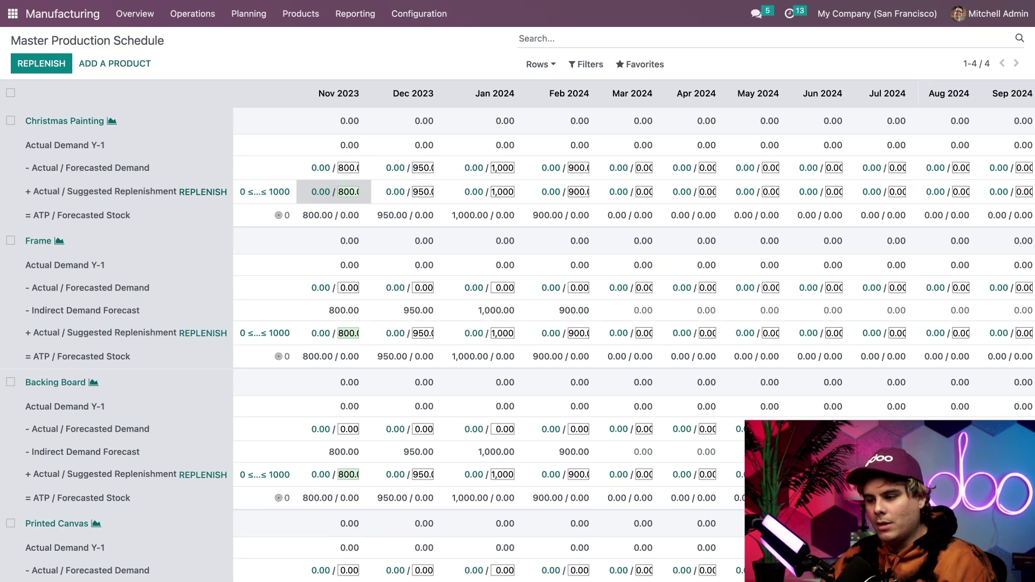
Replenish Christmas Painting with 800 for November and 1,000 for December, then reset December's suggestion to 950
left_click(356, 192)
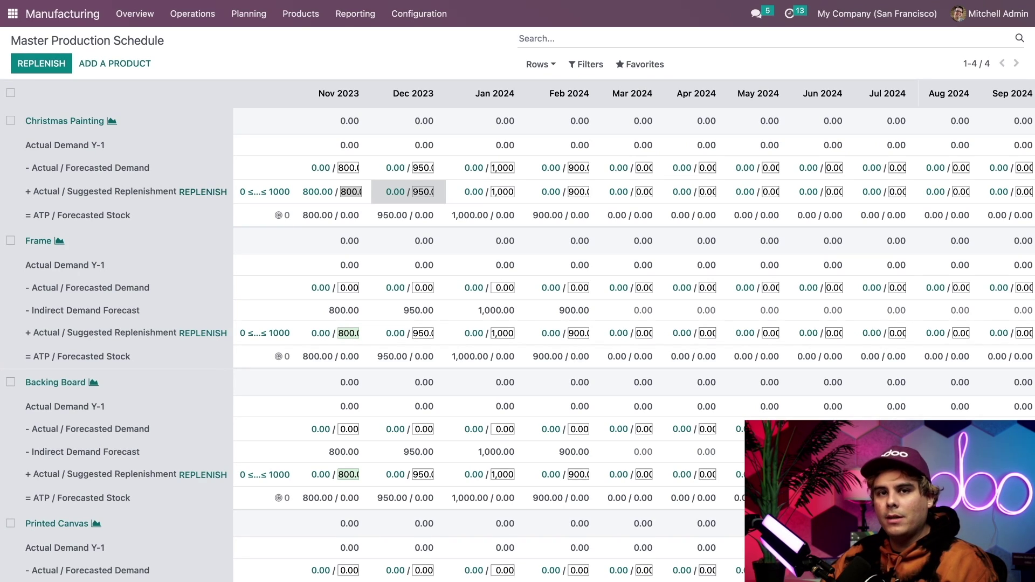
left_click(423, 192)
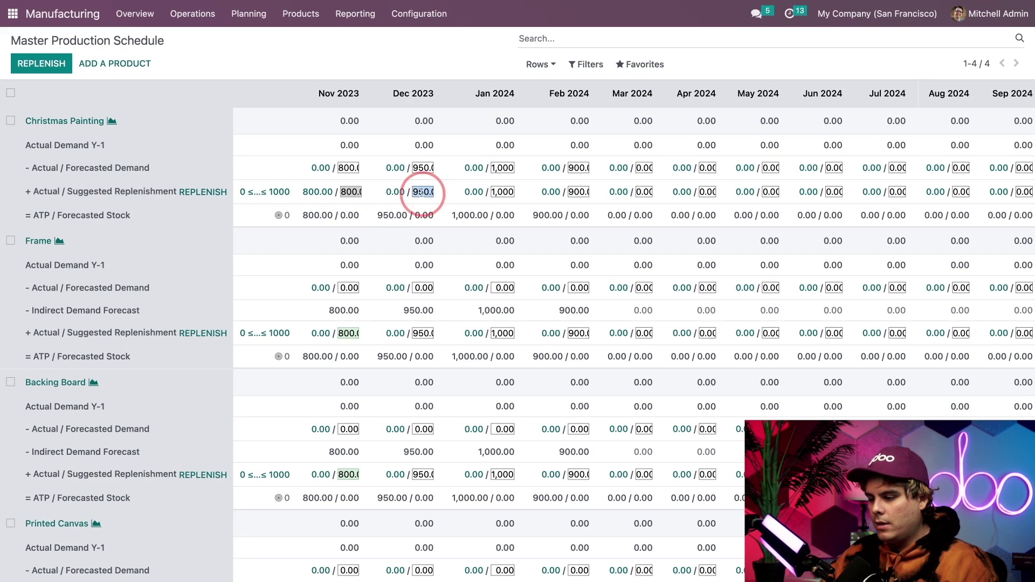
type("1000")
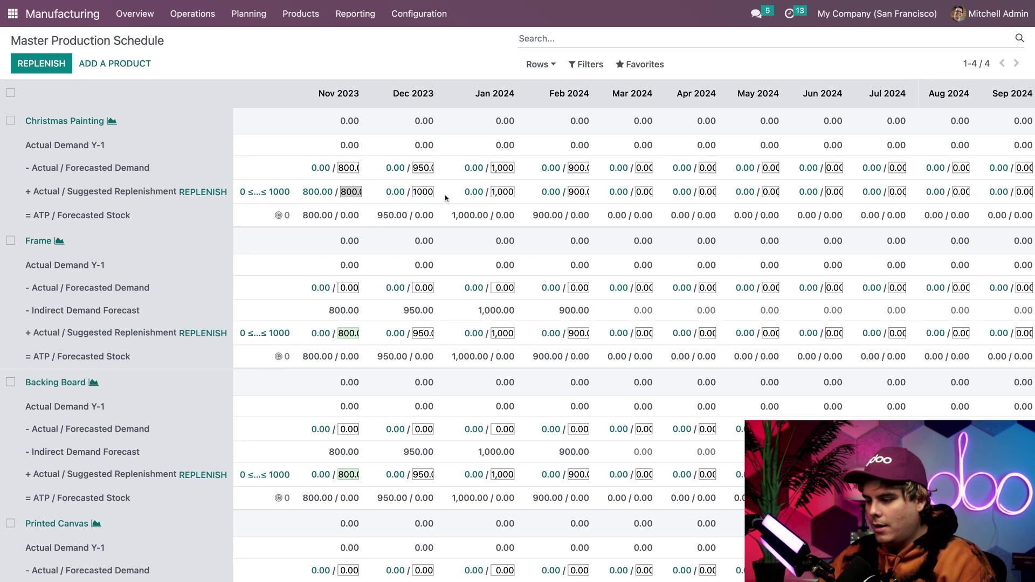
key("Return")
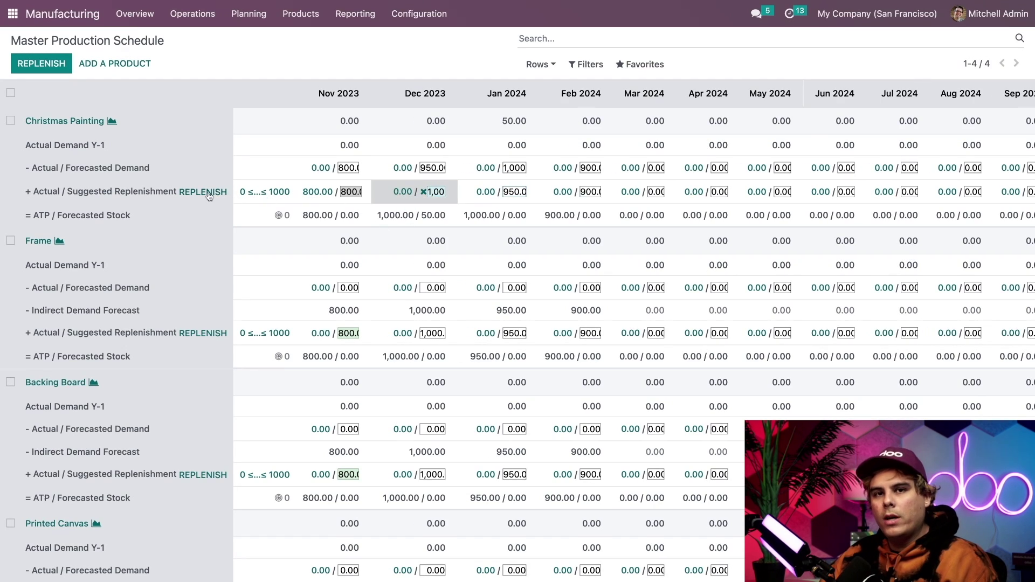
left_click(209, 195)
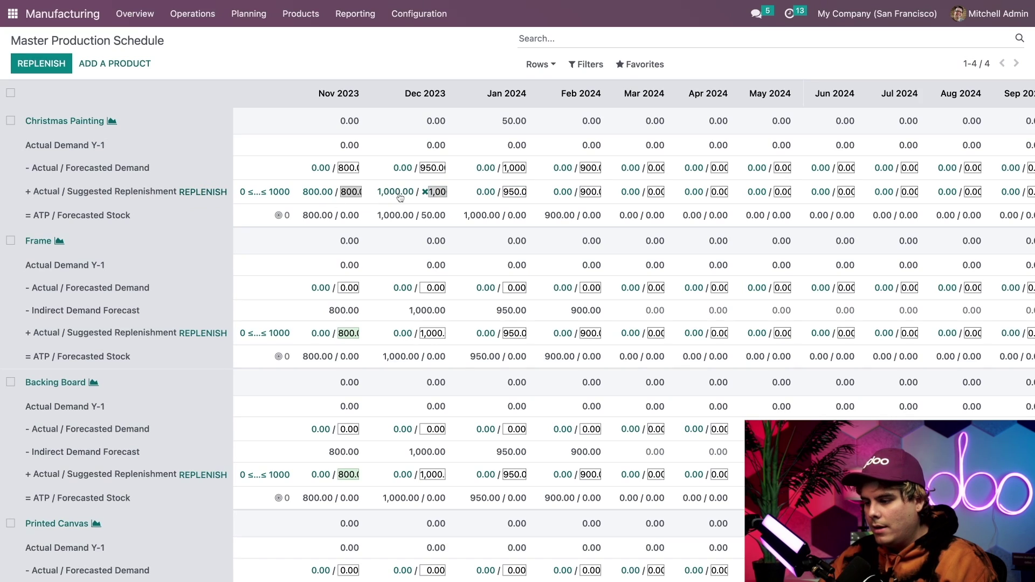
left_click(424, 192)
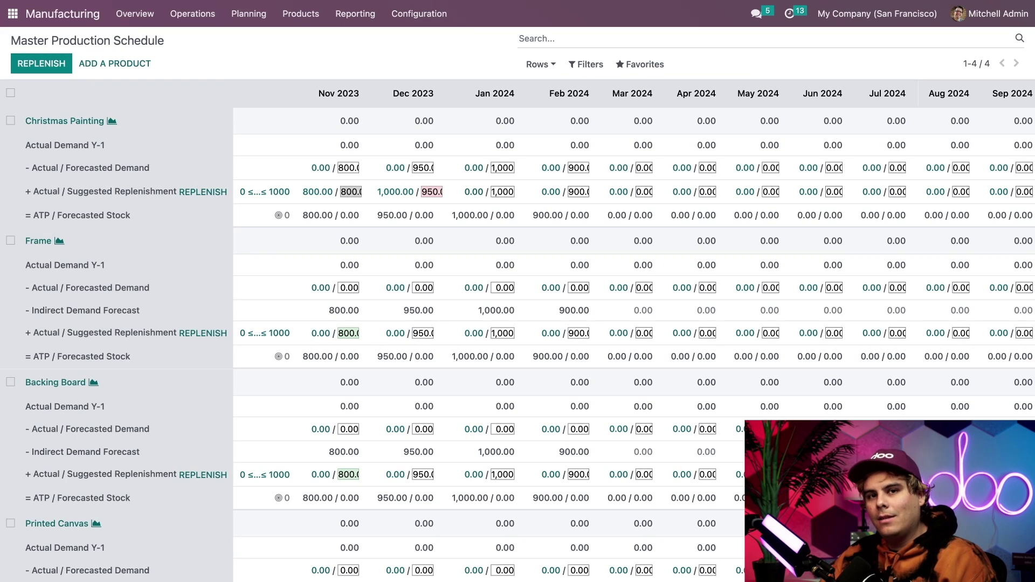
Override Christmas Painting's January suggested replenishment to 900 and replenish it
left_click(507, 192)
type("900")
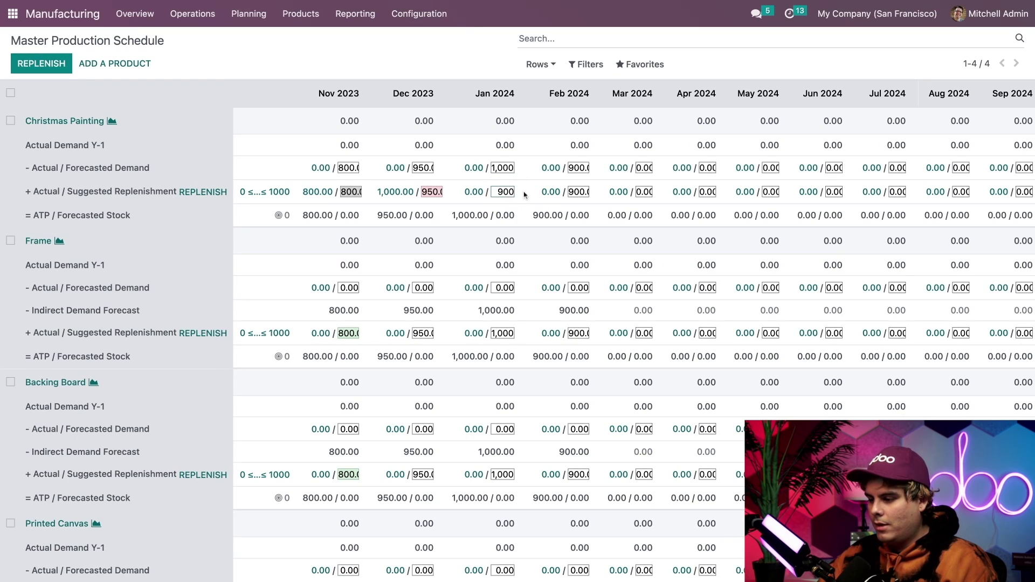
key("Return")
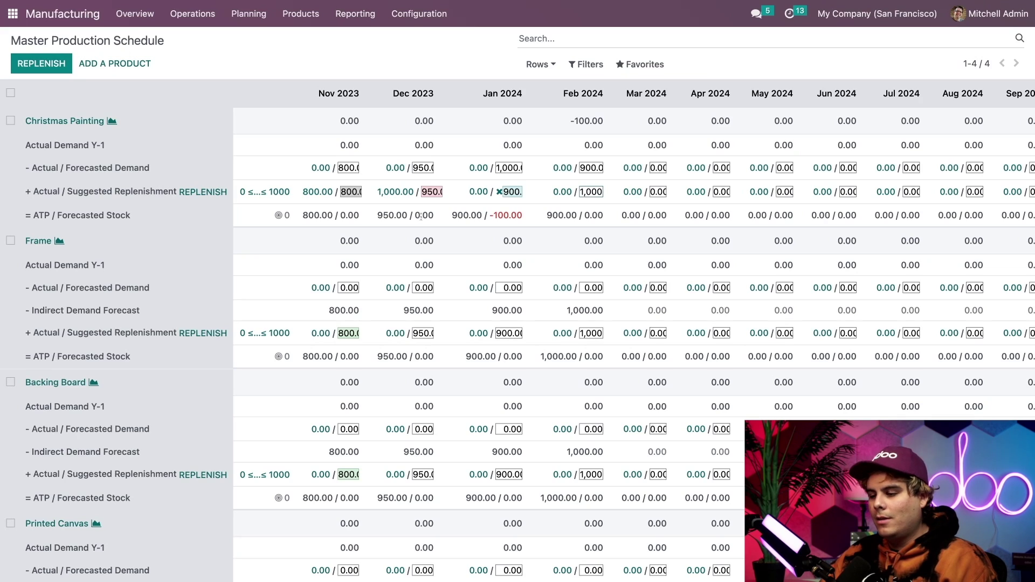
left_click(209, 193)
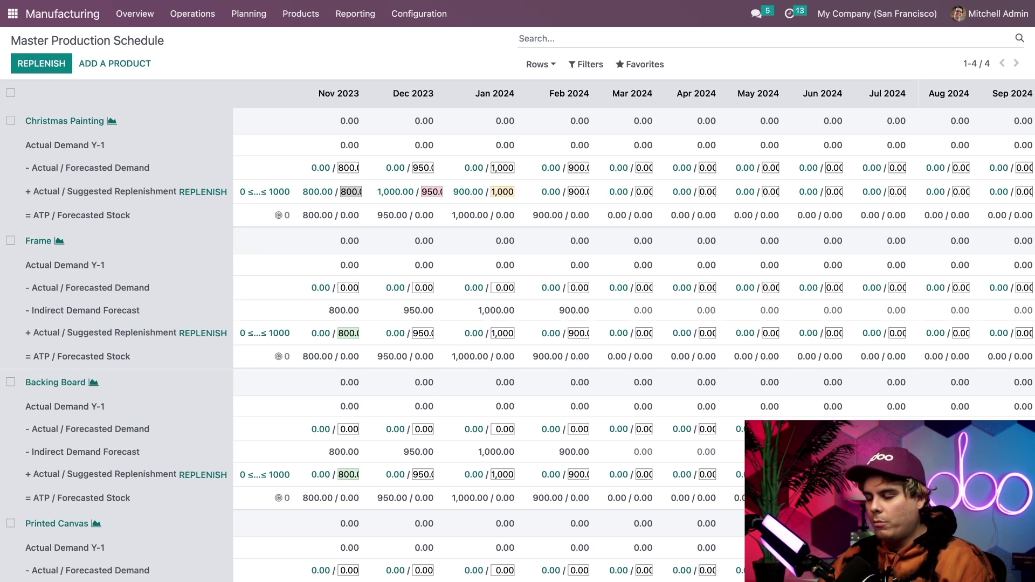
left_click(318, 193)
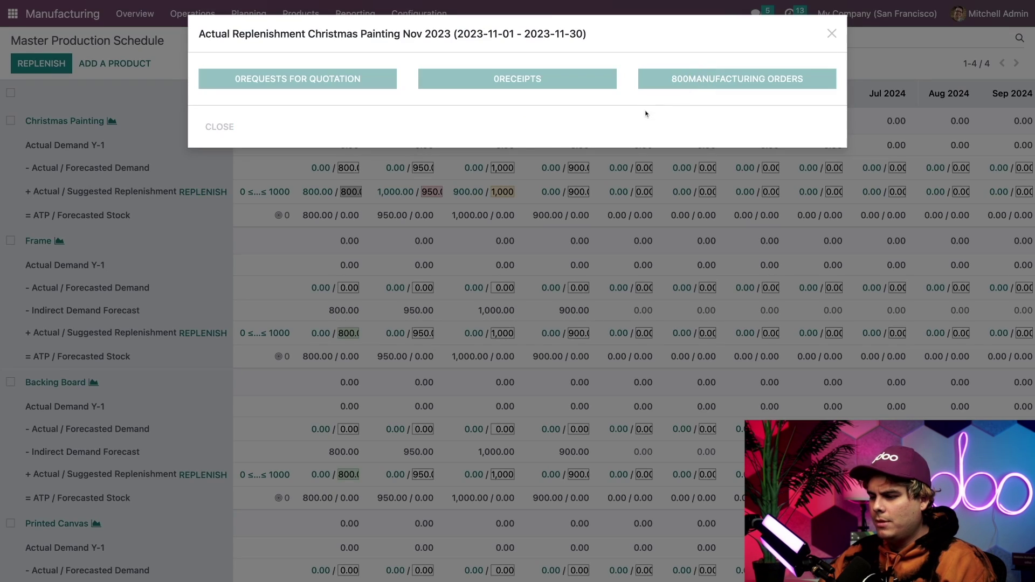
left_click(647, 81)
left_click(446, 136)
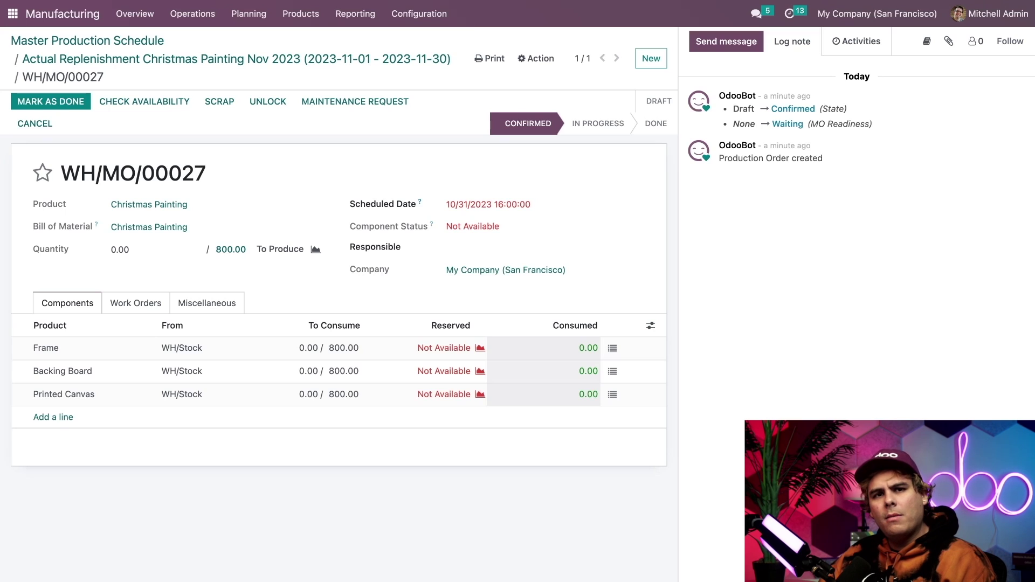
left_click(136, 43)
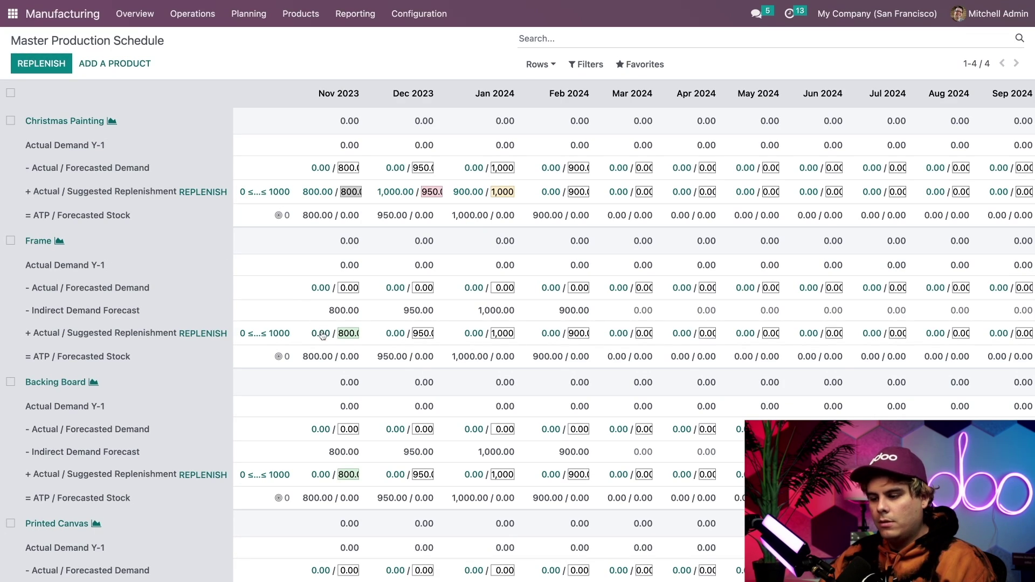
Replenish 800 Frames for November and view the resulting request for quotation P00018
left_click(197, 334)
left_click(316, 334)
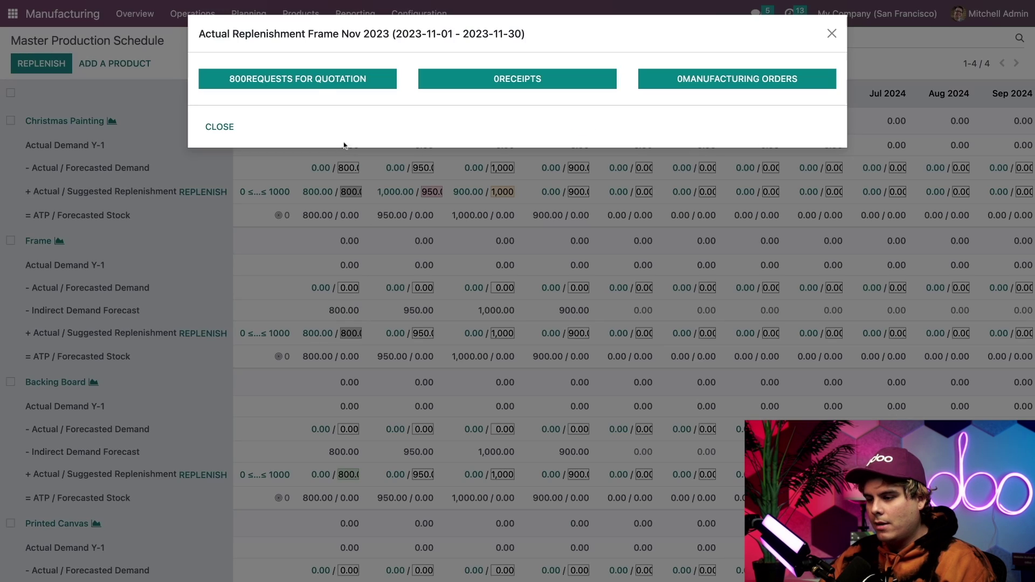
left_click(315, 84)
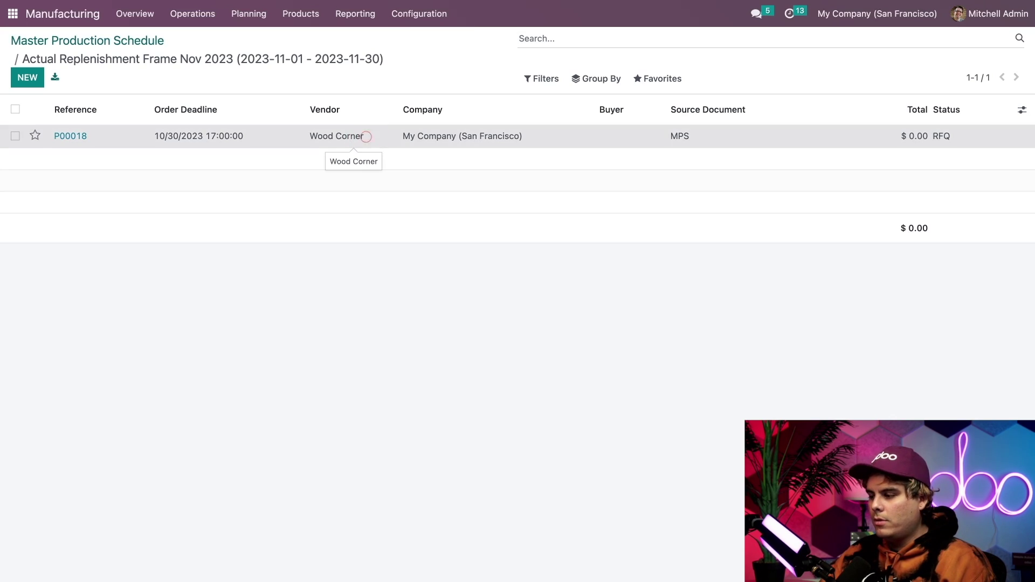
left_click(366, 135)
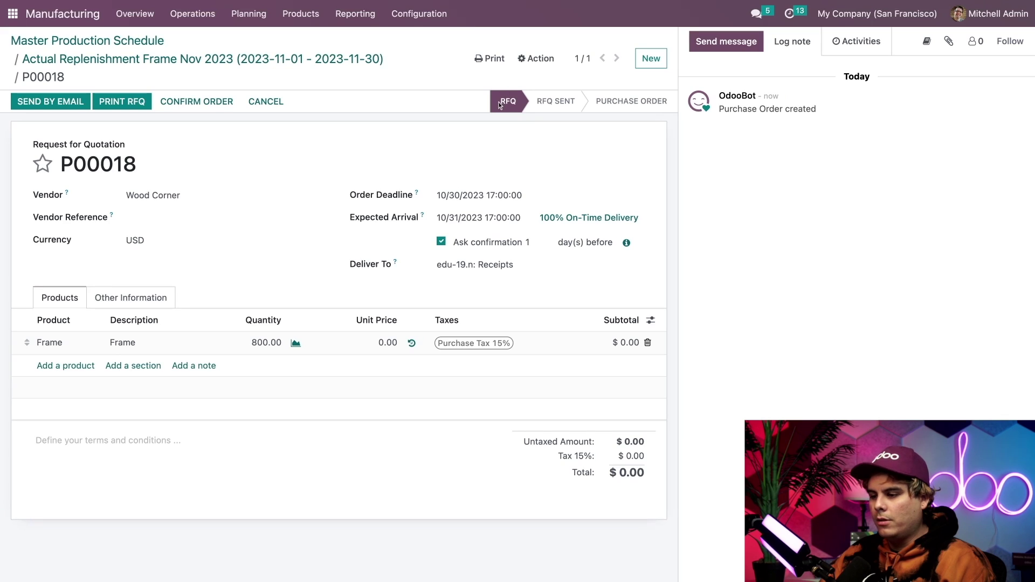